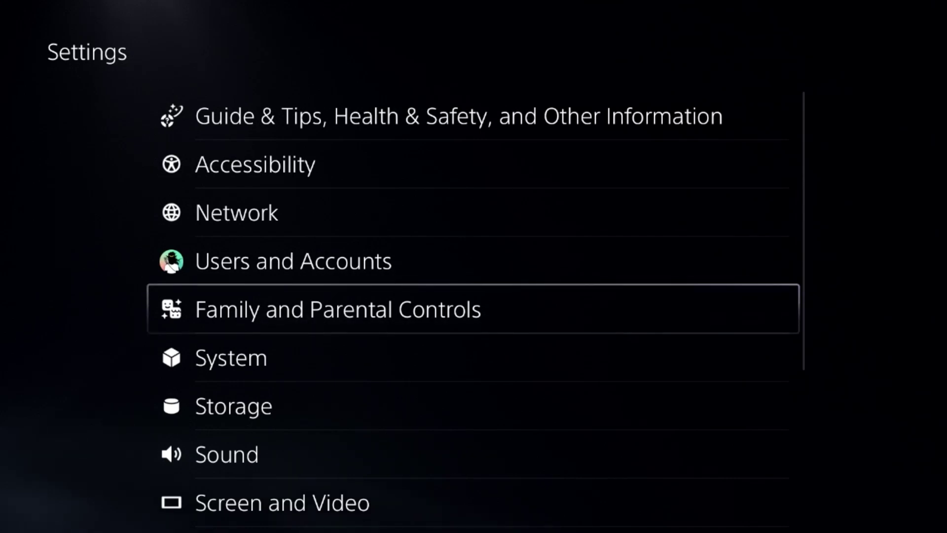
# Temporarily disable console restrictions by entering the passcode, then return to Settings
pyautogui.press('Return')
pyautogui.press('Return')
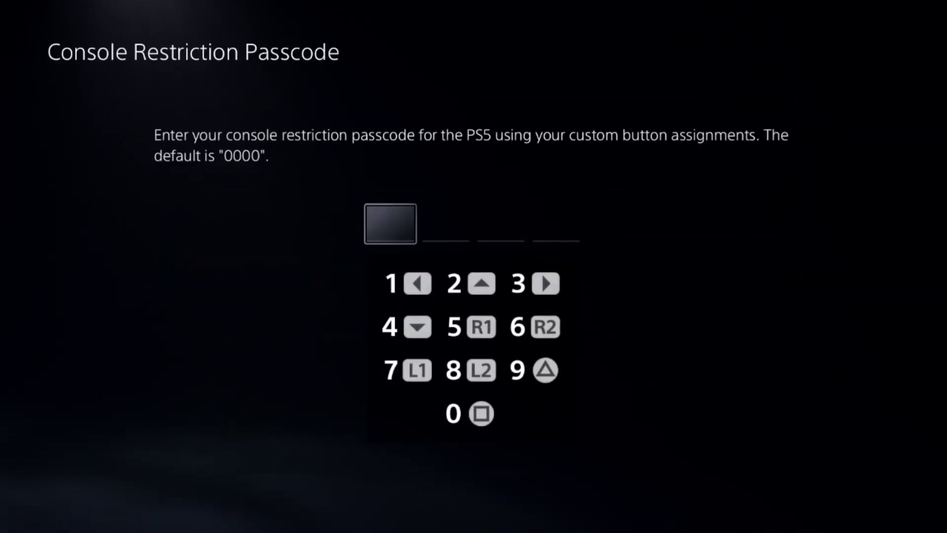
pyautogui.press('0')
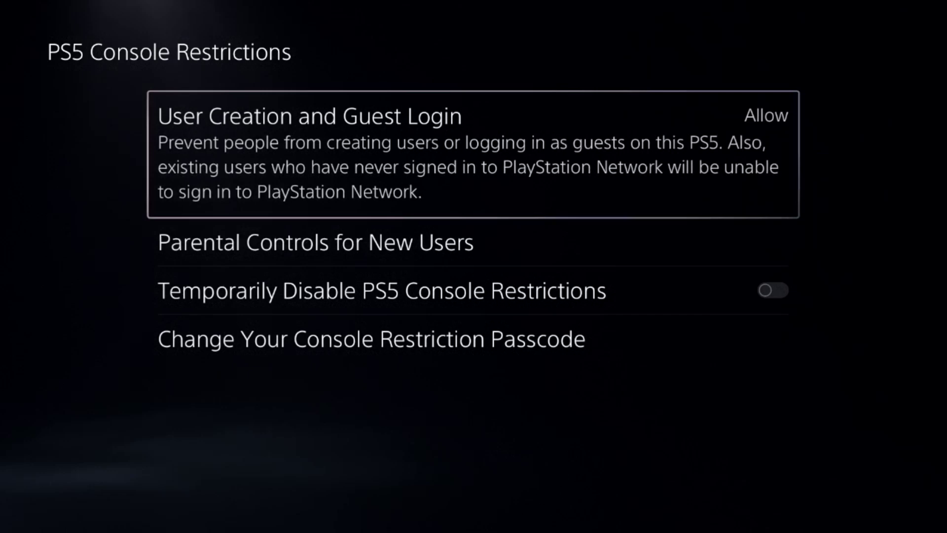
pyautogui.press('Down')
pyautogui.press('Down')
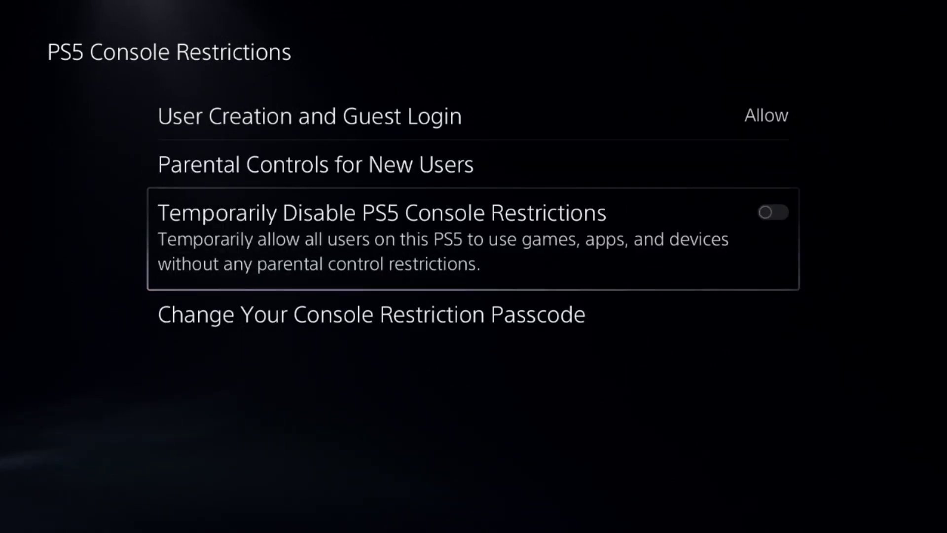
pyautogui.press('Escape')
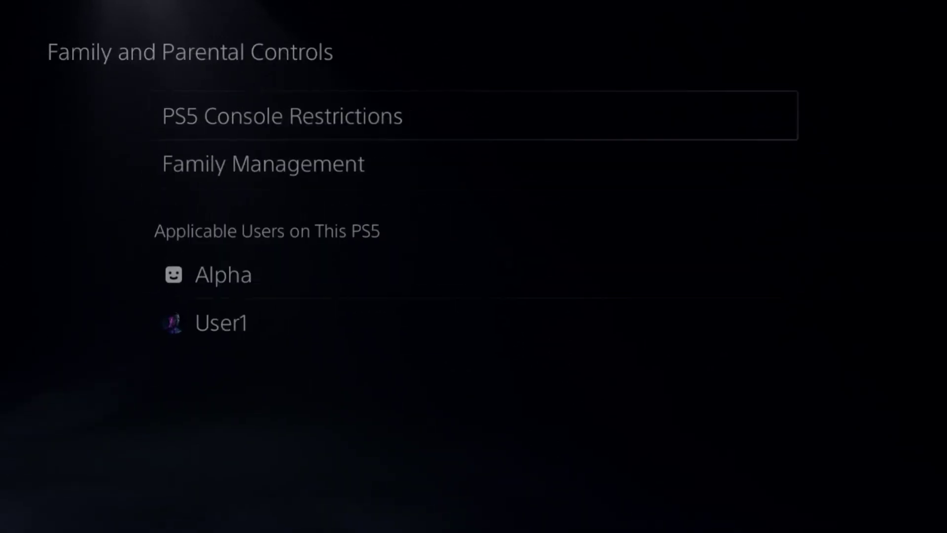
pyautogui.press('Escape')
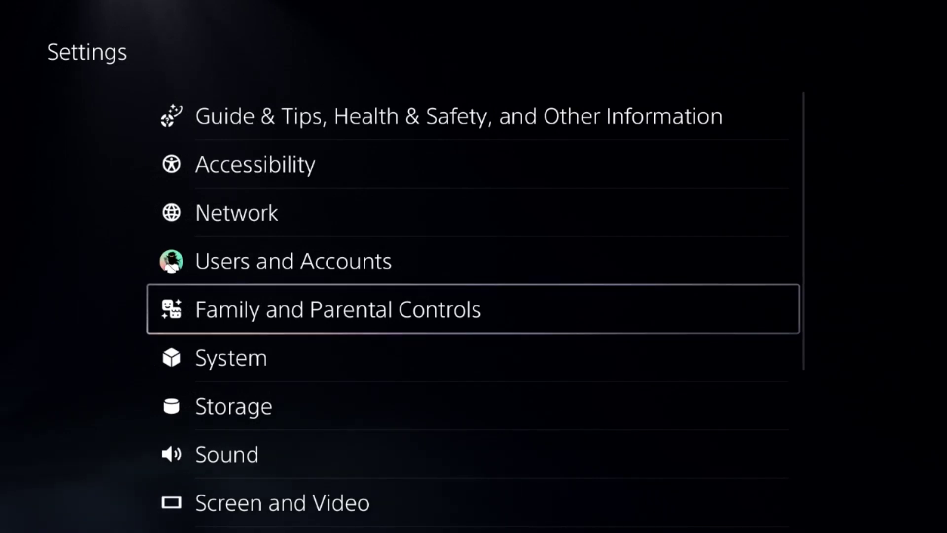
# Check Network connection status and confirm all PlayStation Network services are running
pyautogui.press('Up')
pyautogui.press('Return')
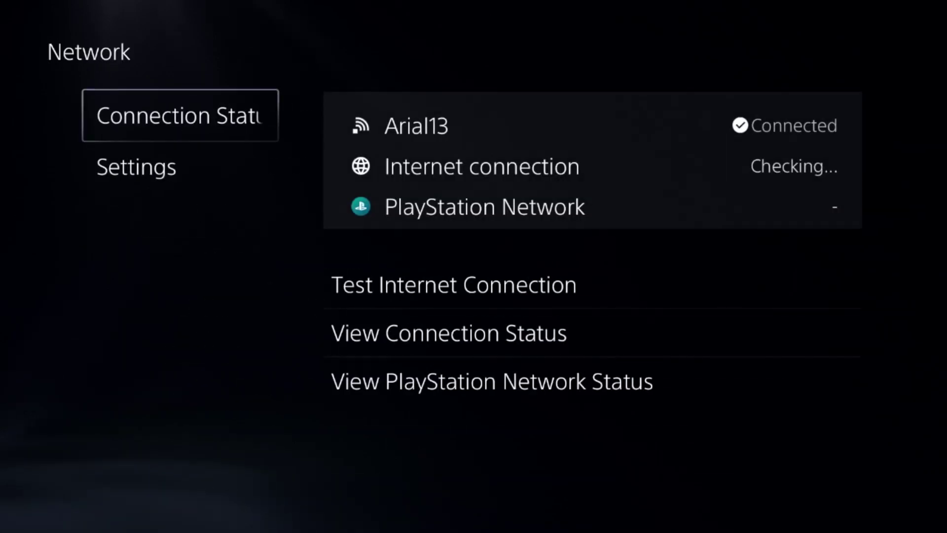
pyautogui.press('Right')
pyautogui.press('Down')
pyautogui.press('Down')
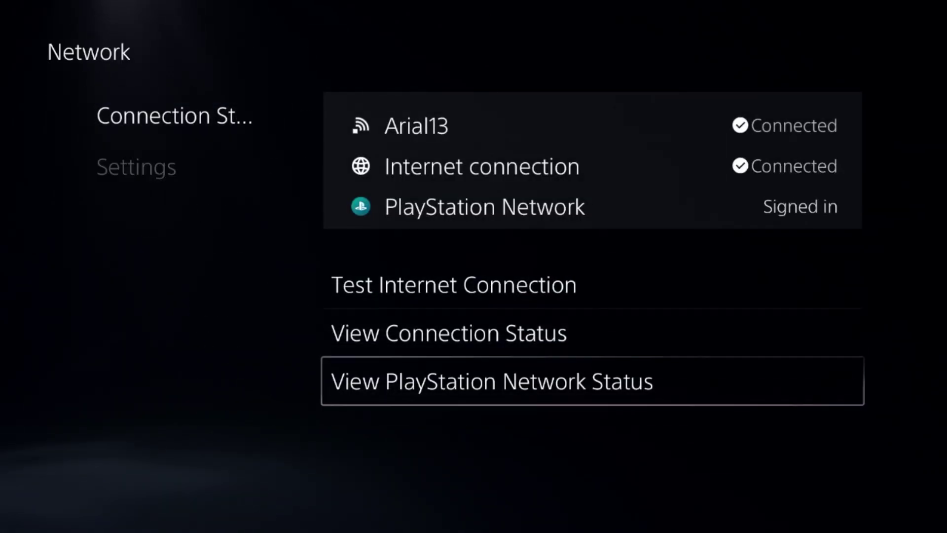
pyautogui.press('Return')
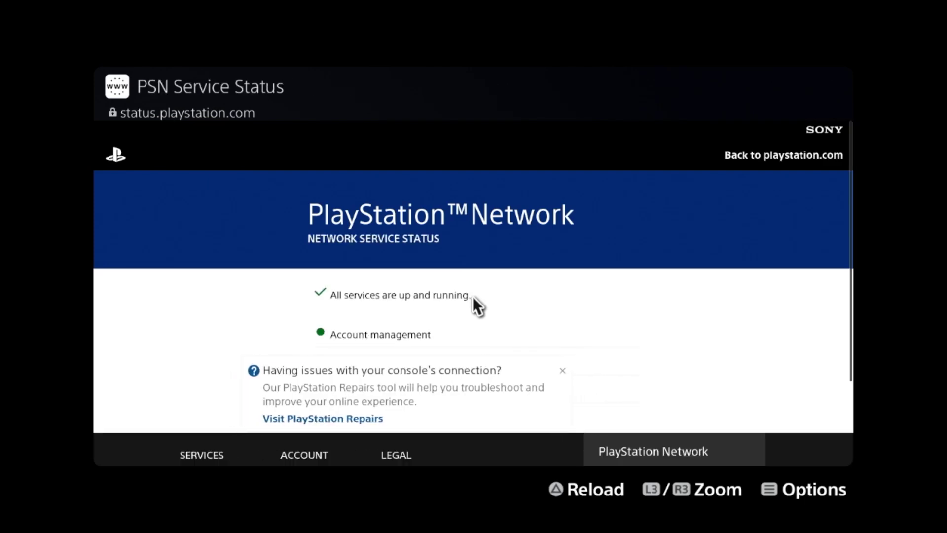
pyautogui.press('Escape')
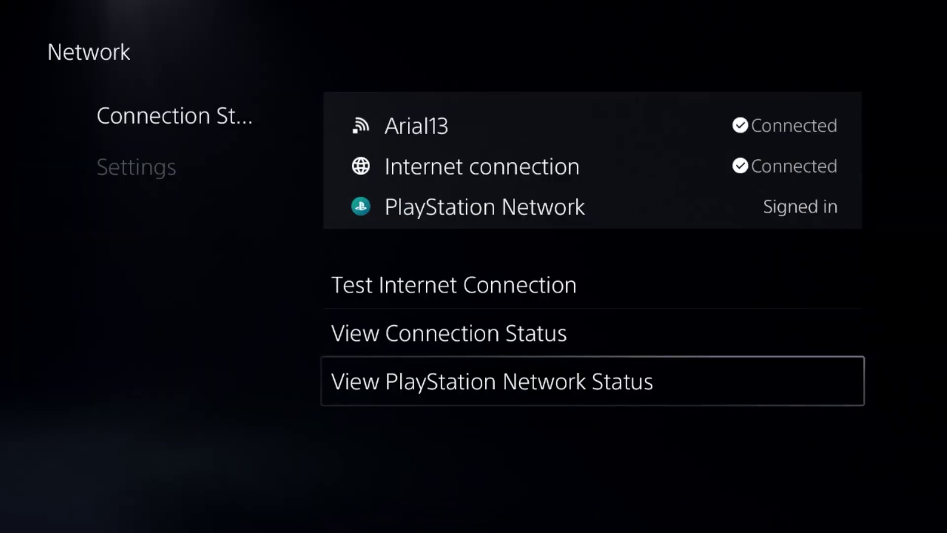
pyautogui.press('Left')
# Open Arial13's Advanced Settings, leaving the Wi-Fi frequency band on Automatic
pyautogui.press('Down')
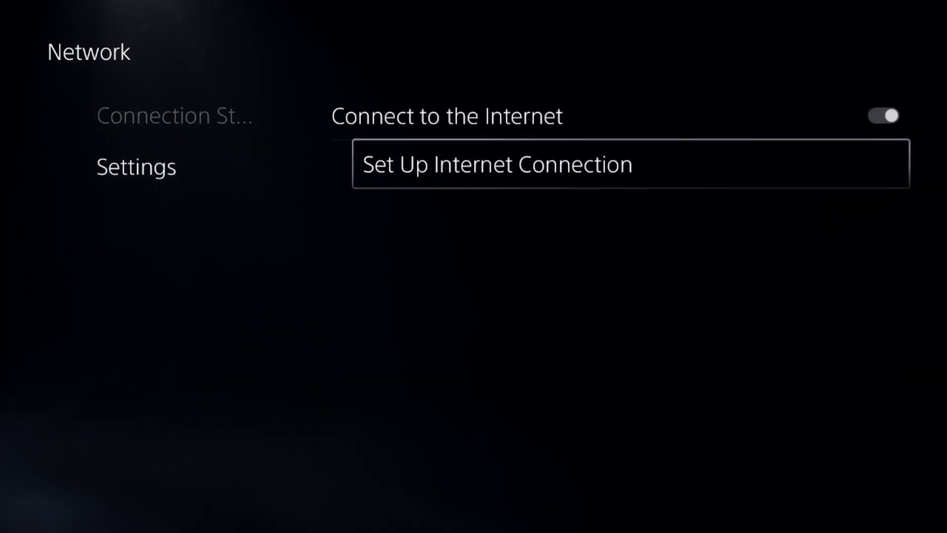
pyautogui.press('Return')
pyautogui.press('Down')
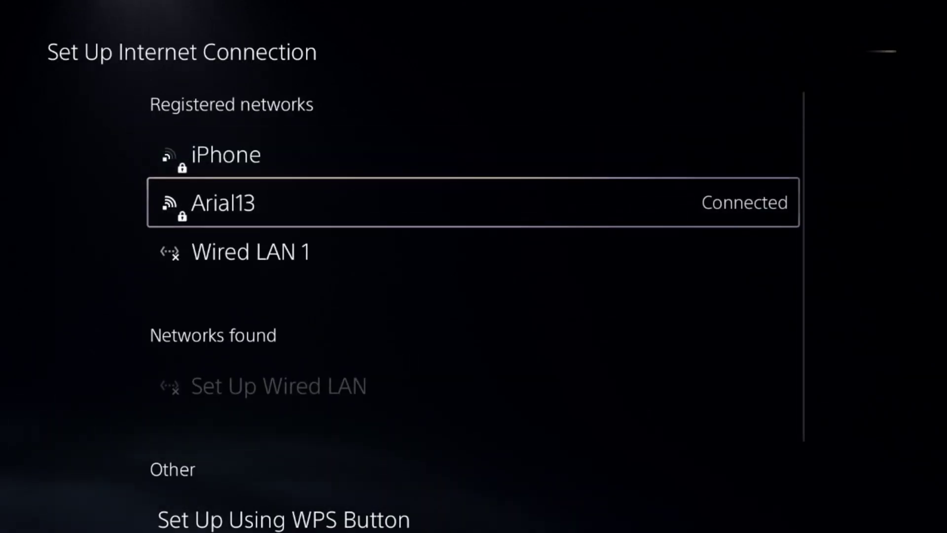
pyautogui.press('Return')
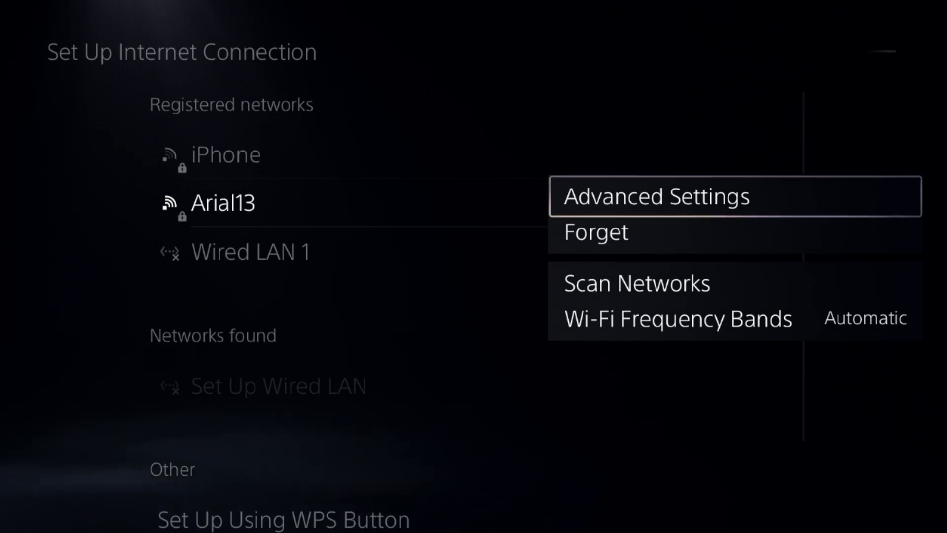
pyautogui.press('Down')
pyautogui.press('Down')
pyautogui.press('Down')
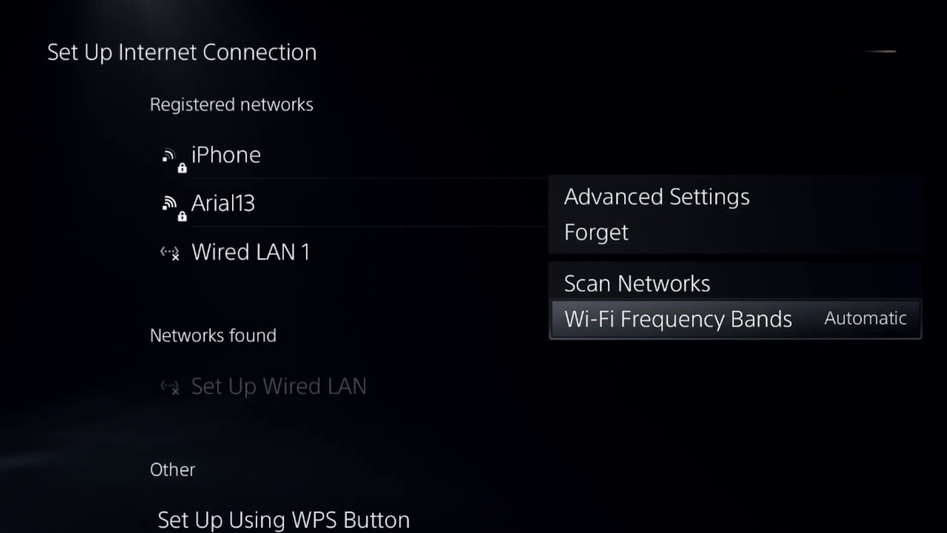
pyautogui.press('Return')
pyautogui.press('Return')
pyautogui.press('Up')
pyautogui.press('Up')
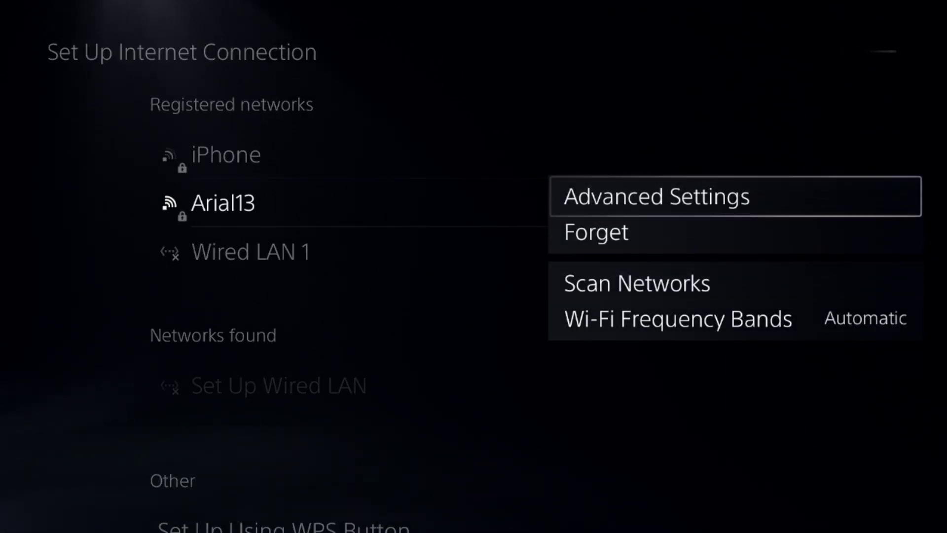
pyautogui.press('Return')
pyautogui.press('Down')
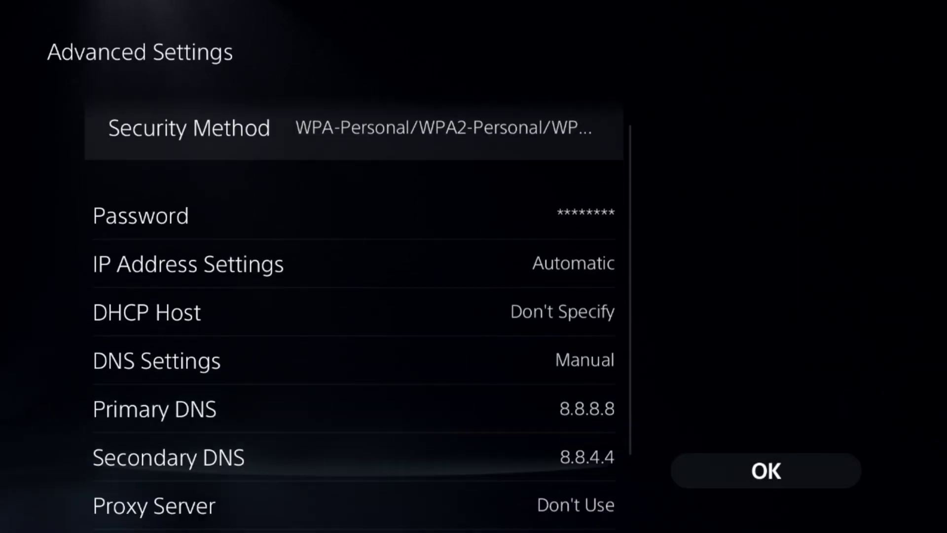
# Save Arial13 with manual DNS 8.8.8.8 and 8.8.4.4, then leave network setup
pyautogui.press('Down')
pyautogui.press('Down')
pyautogui.press('Down')
pyautogui.press('Up')
pyautogui.press('Up')
pyautogui.press('Return')
pyautogui.press('Return')
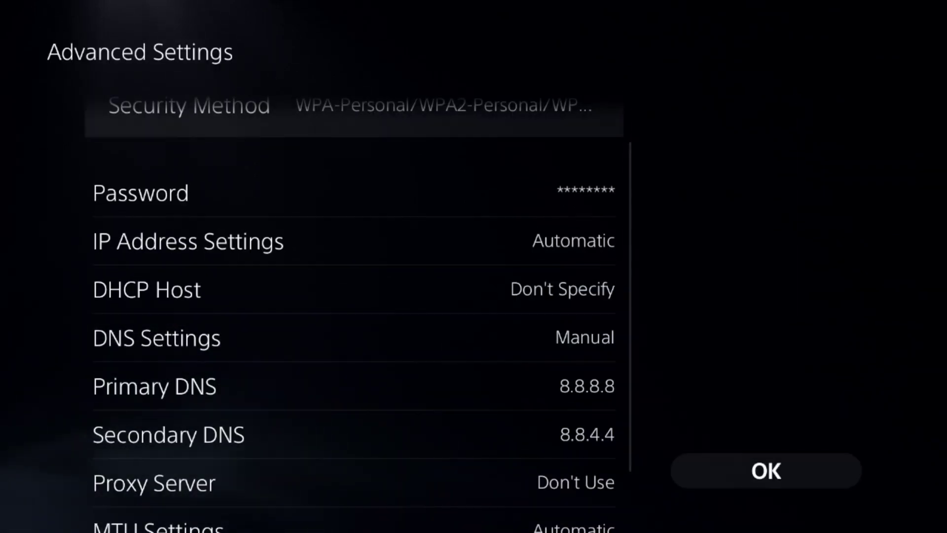
pyautogui.press('Down')
pyautogui.press('Return')
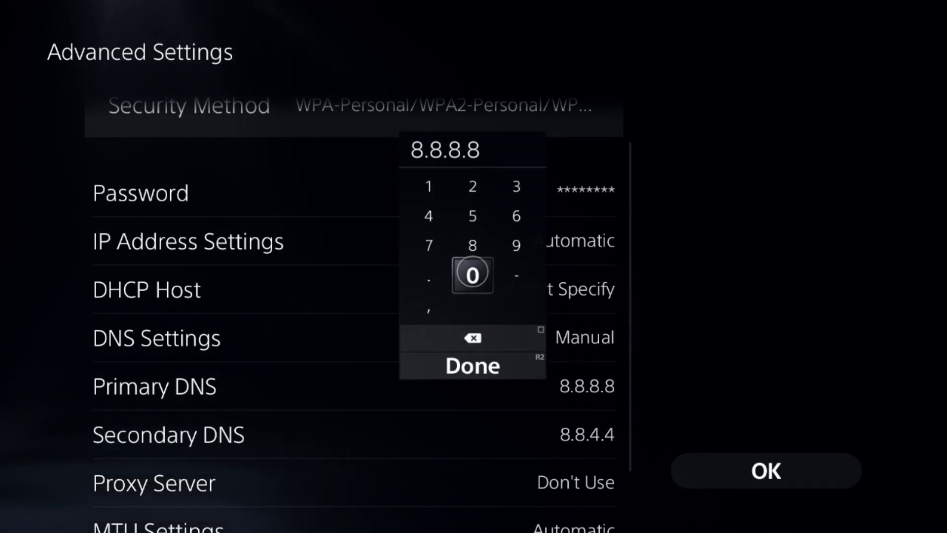
pyautogui.press('Return')
pyautogui.press('Down')
pyautogui.press('Return')
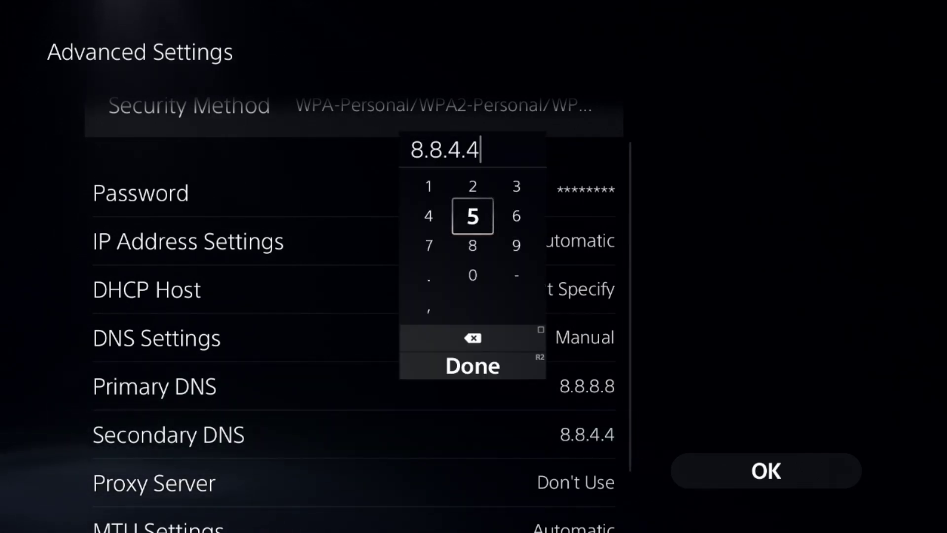
pyautogui.press('Return')
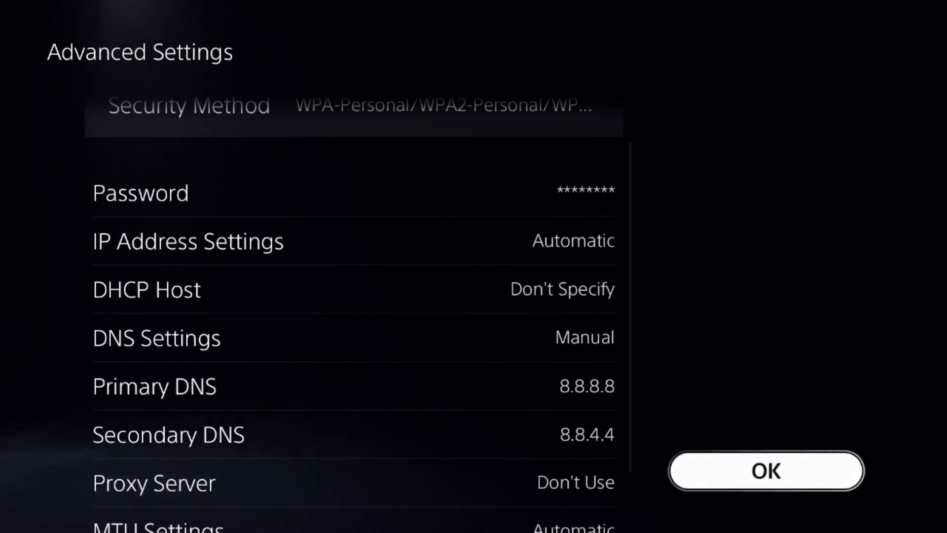
pyautogui.press('Return')
pyautogui.press('Escape')
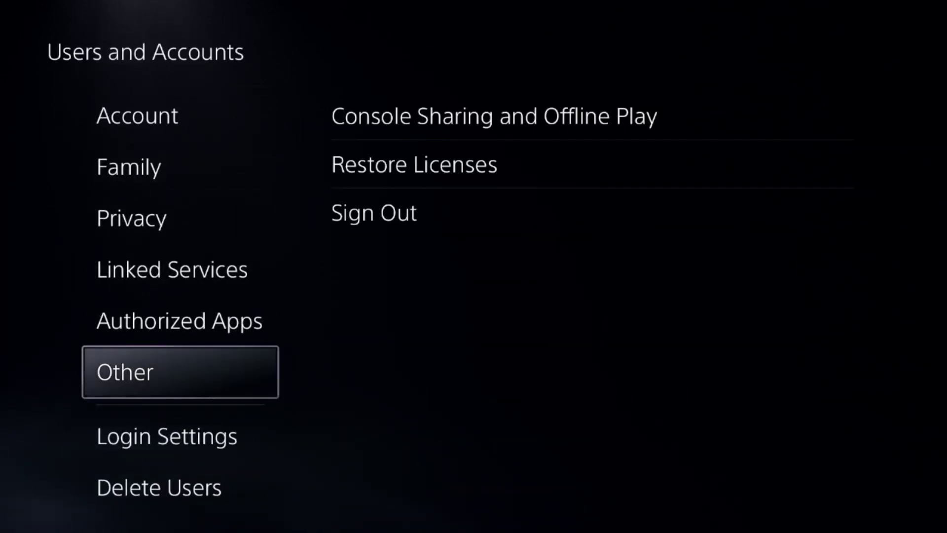
# Restore licenses for Fortnite, Roblox and Prince of Persia: The Lost Crown under Users and Accounts > Other
pyautogui.press('Return')
pyautogui.press('Down')
pyautogui.press('Return')
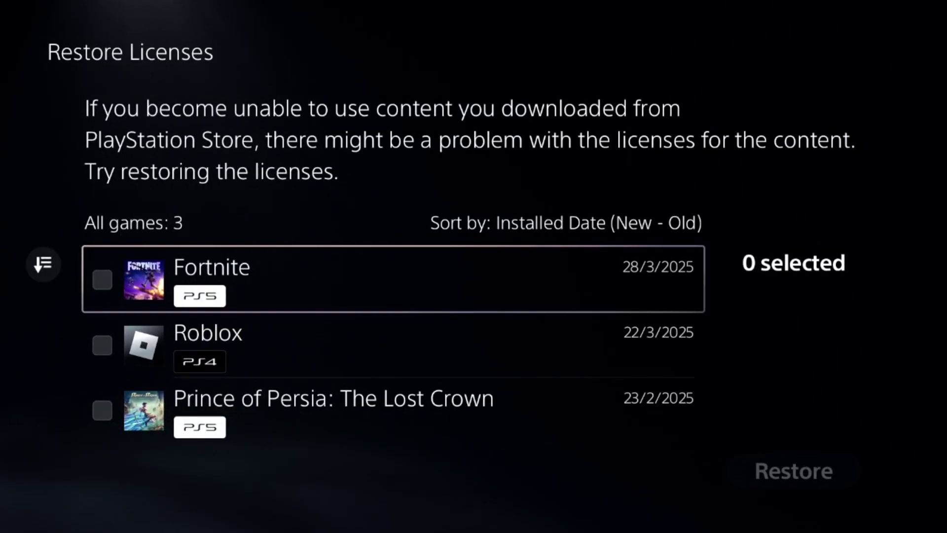
pyautogui.press('Return')
pyautogui.press('Down')
pyautogui.press('Return')
pyautogui.press('Down')
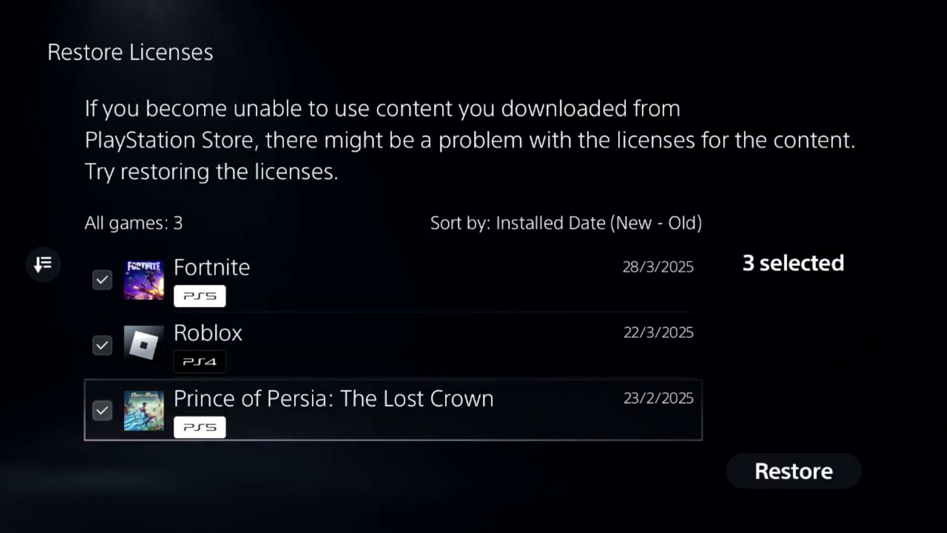
pyautogui.press('Right')
pyautogui.press('Return')
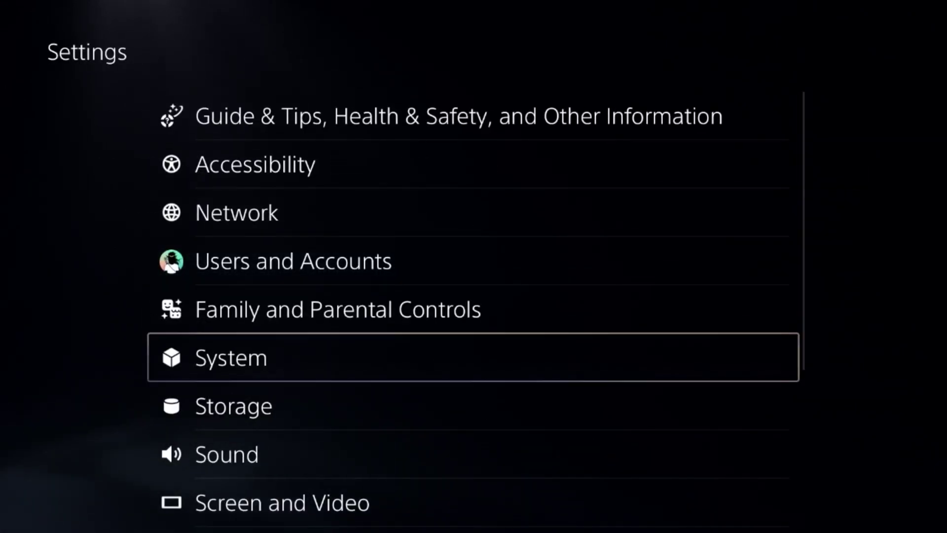
# Switch on Report System Software Errors Automatically under System > System Software
pyautogui.press('Down')
pyautogui.press('Down')
pyautogui.press('Down')
pyautogui.press('Down')
pyautogui.press('Up')
pyautogui.press('Up')
pyautogui.press('Up')
pyautogui.press('Up')
pyautogui.press('Up')
pyautogui.press('Down')
pyautogui.press('Return')
pyautogui.press('Down')
pyautogui.press('Up')
pyautogui.press('Right')
pyautogui.press('Down')
pyautogui.press('Return')
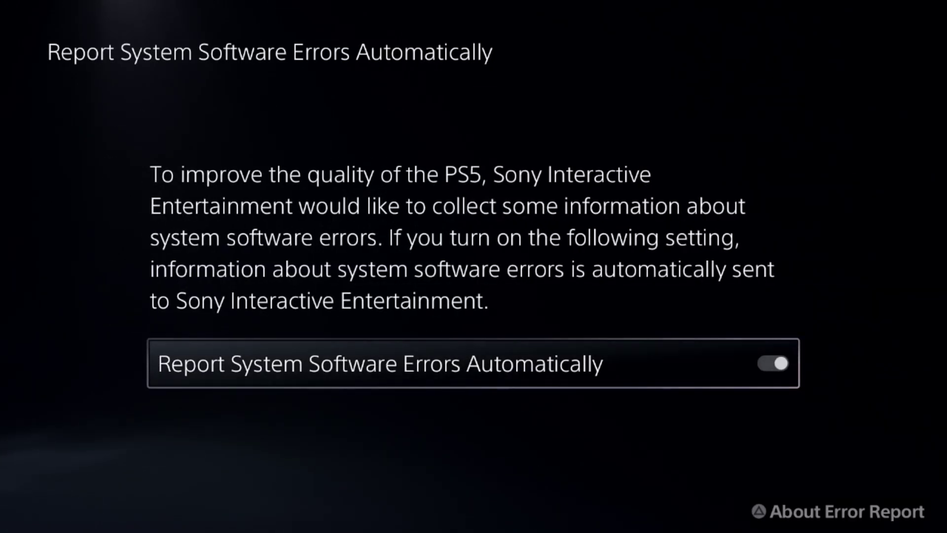
pyautogui.press('Escape')
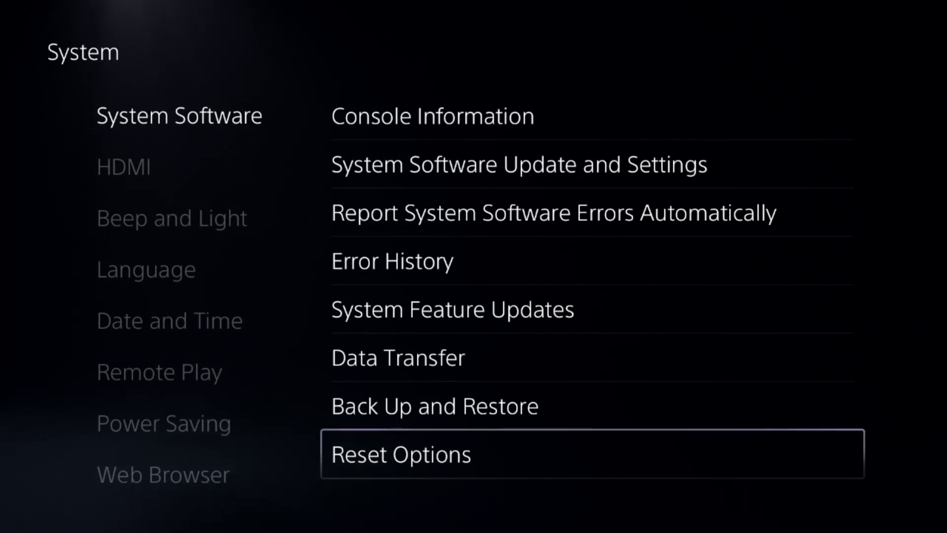
pyautogui.press('Return')
# View Reset Options without resetting, then restart the PS5 from the power menu
pyautogui.press('Down')
pyautogui.press('Down')
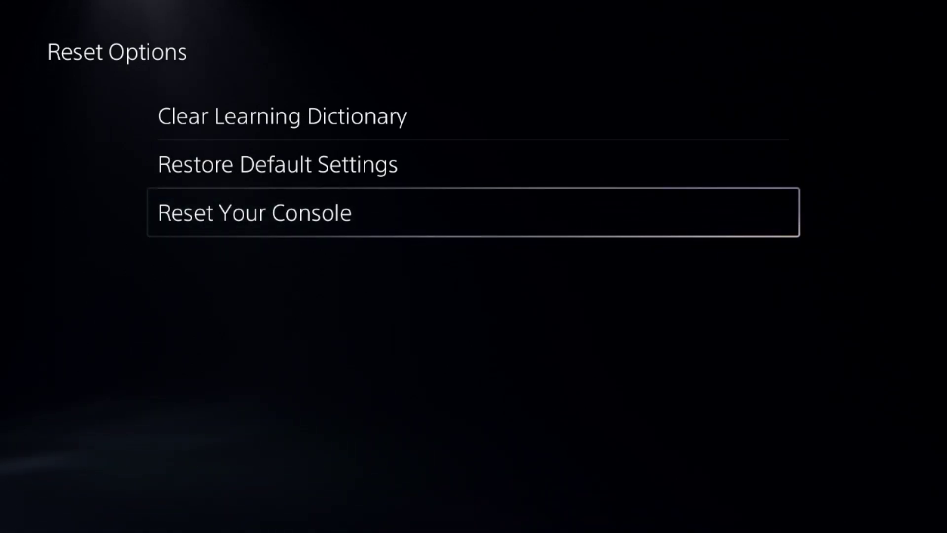
pyautogui.press('Escape')
pyautogui.press('Escape')
pyautogui.press('Escape')
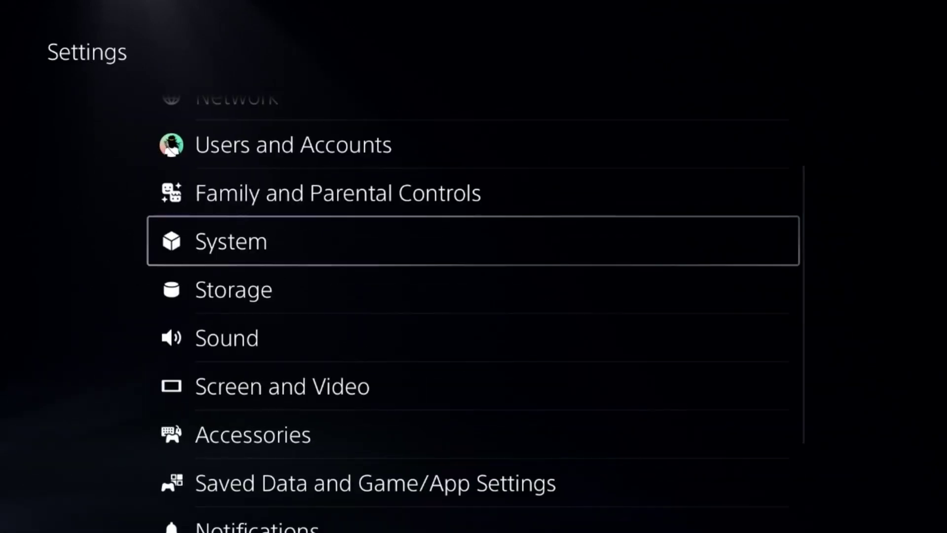
pyautogui.press('Escape')
pyautogui.press('super')
pyautogui.press('Return')
pyautogui.press('Down')
pyautogui.press('Down')
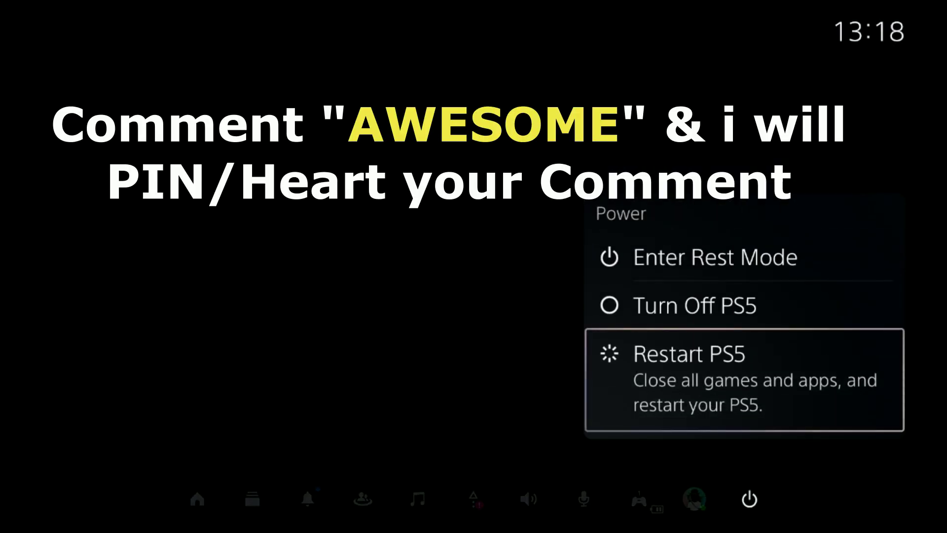